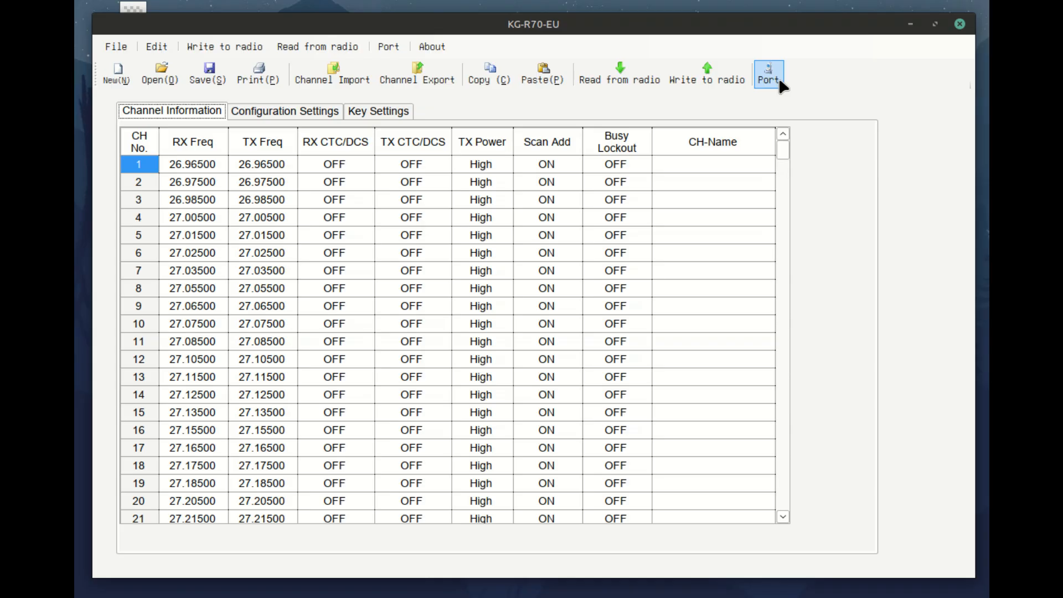
Set the communication port to COM1 and read the stored programming data from the radio
{"action": "left_click", "coordinate": [769, 84]}
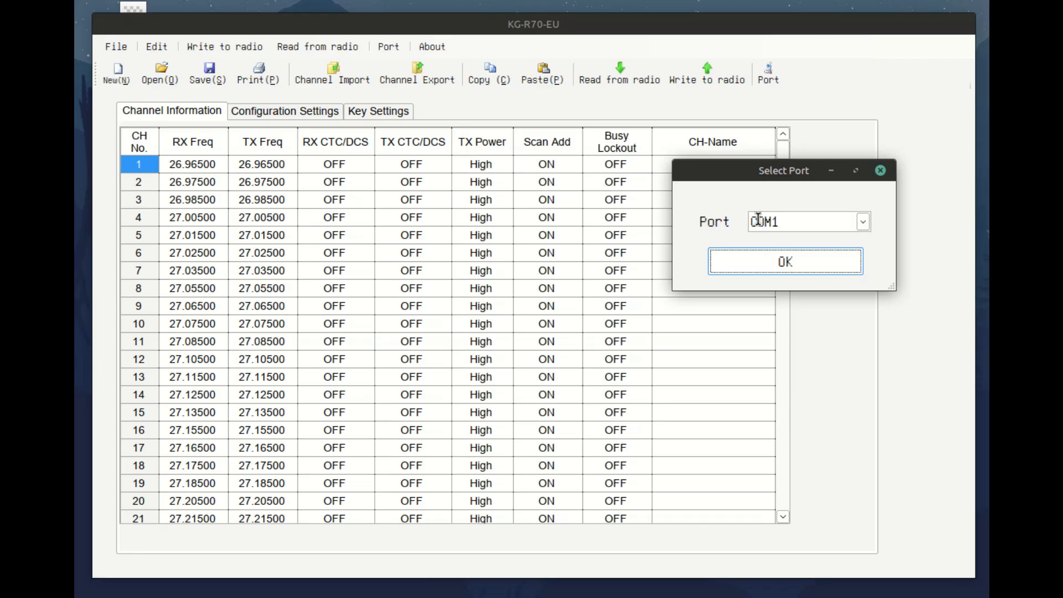
{"action": "left_click", "coordinate": [799, 261]}
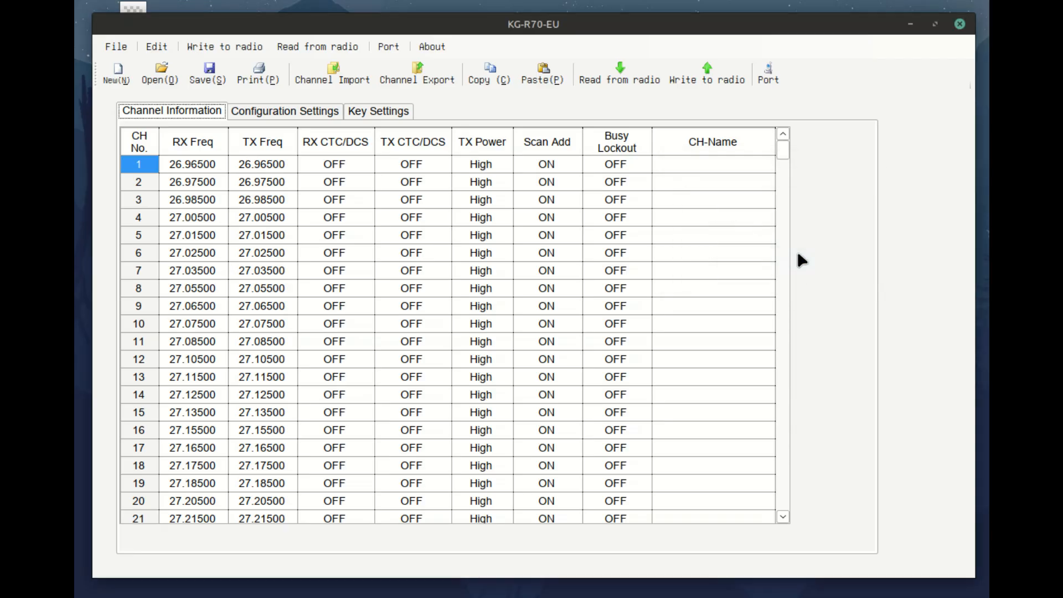
{"action": "left_click", "coordinate": [616, 65]}
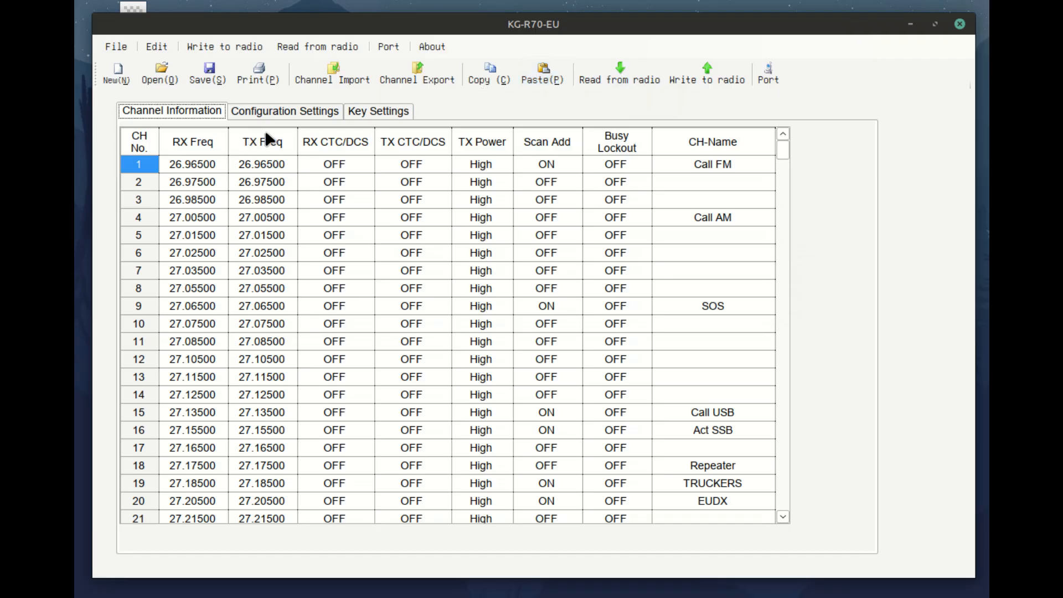
Examine the radio's configuration settings and its startup message text
{"action": "left_click", "coordinate": [273, 113]}
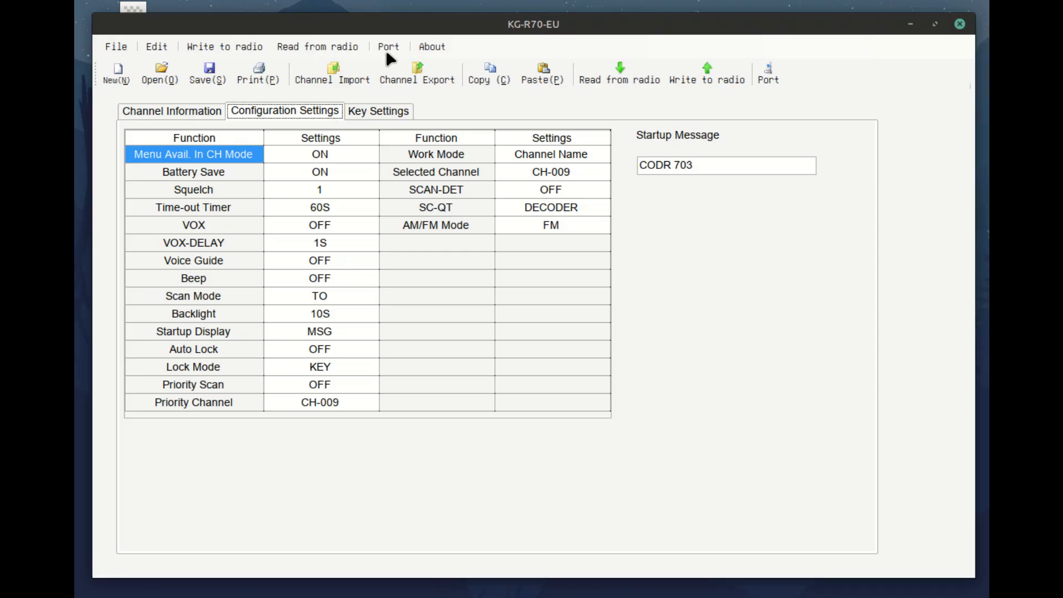
{"action": "left_click_drag", "start_coordinate": [704, 164], "coordinate": [639, 166]}
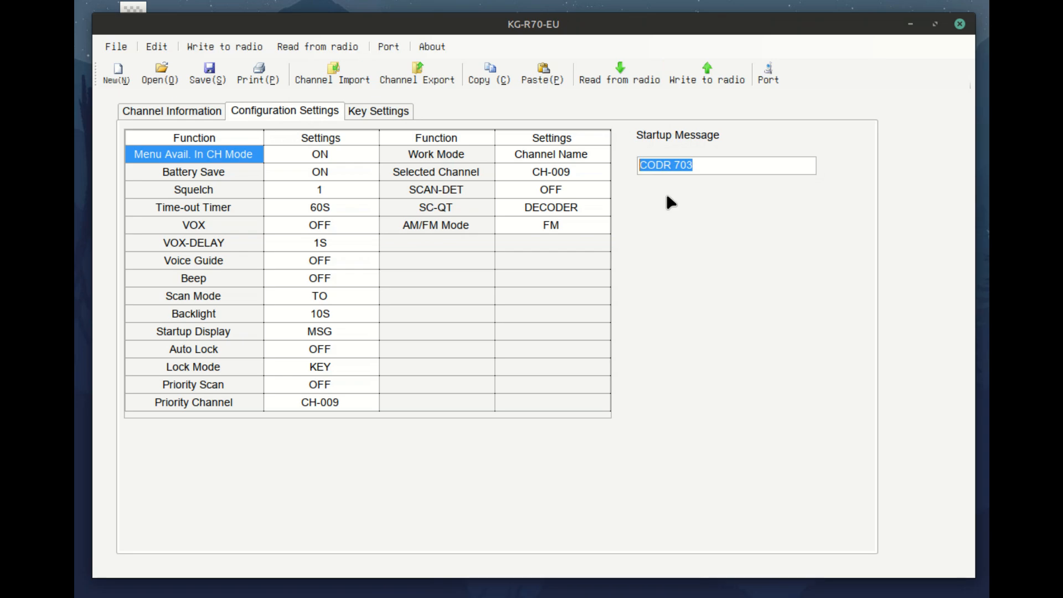
{"action": "left_click", "coordinate": [702, 167]}
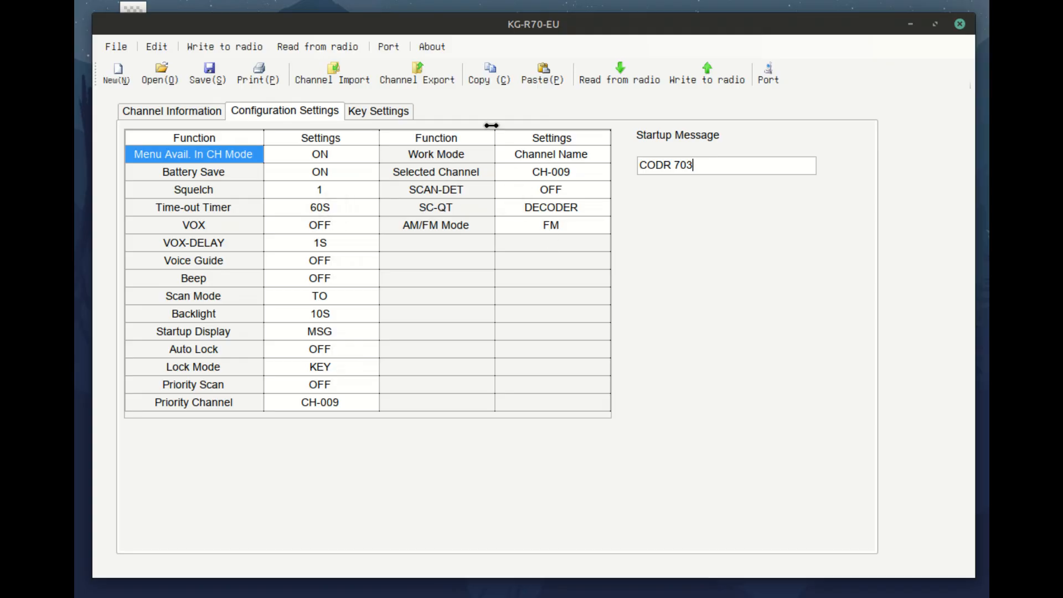
Look through the channel list up to channel 255, examining the frequencies, tones, power, scan settings and channel names
{"action": "left_click", "coordinate": [198, 116]}
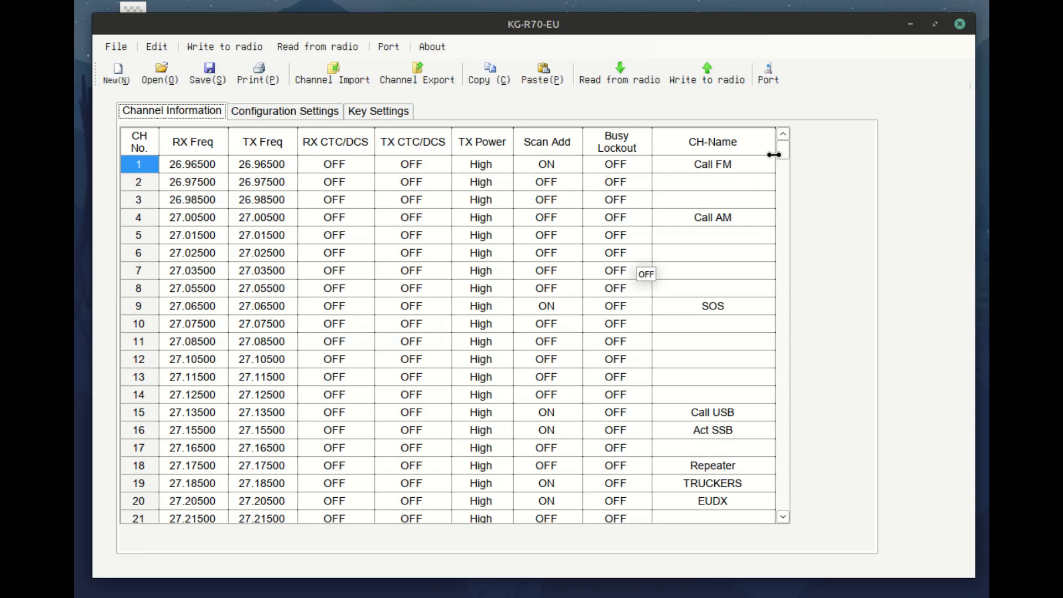
{"action": "scroll", "coordinate": [613, 233], "scroll_direction": "down", "scroll_amount": 2}
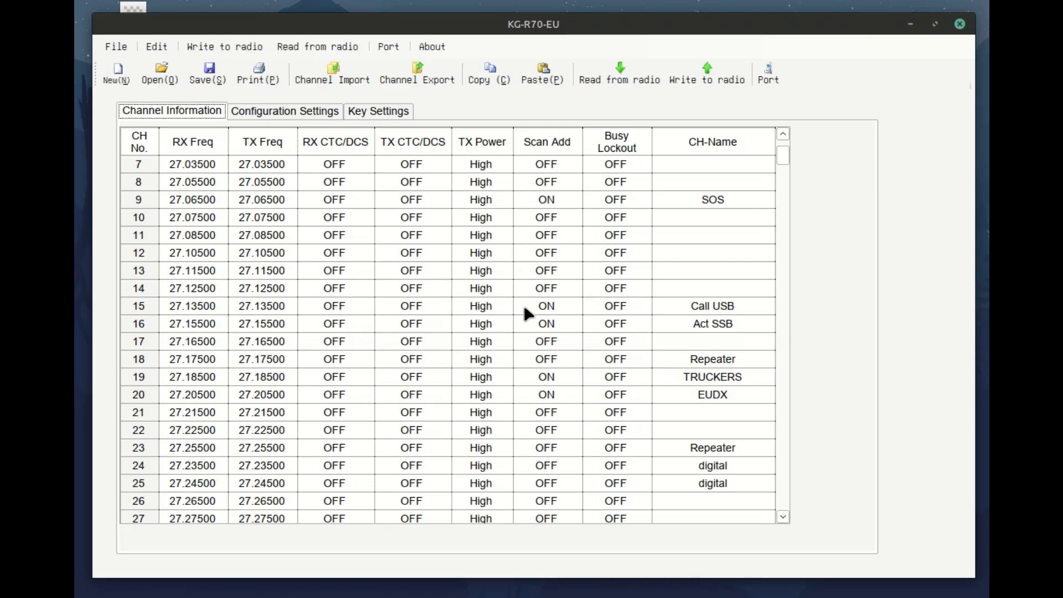
{"action": "scroll", "coordinate": [554, 329], "scroll_direction": "down", "scroll_amount": 5}
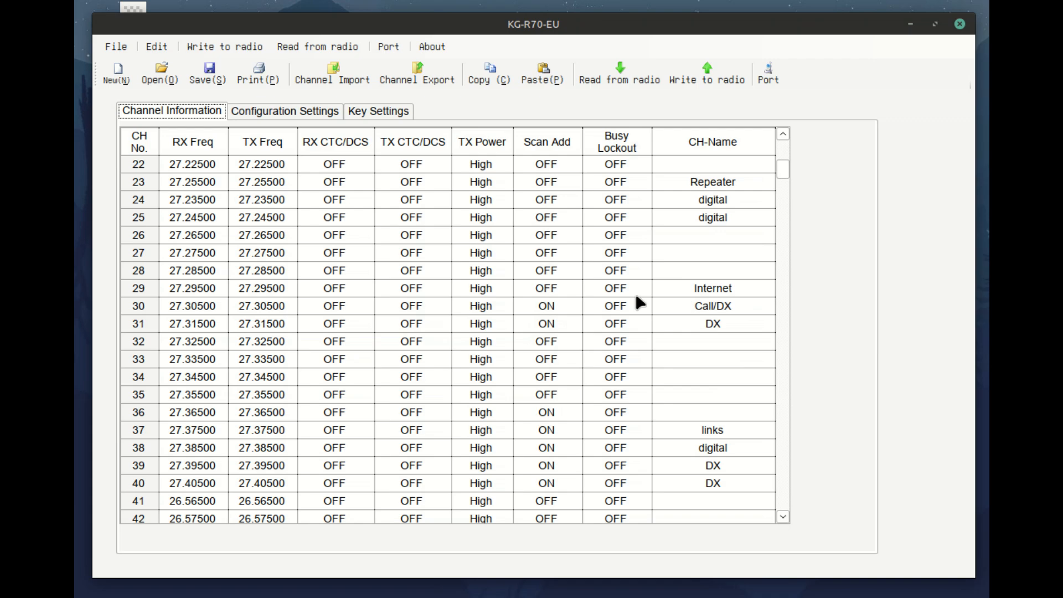
{"action": "scroll", "coordinate": [636, 299], "scroll_direction": "down", "scroll_amount": 7}
{"action": "scroll", "coordinate": [634, 312], "scroll_direction": "down", "scroll_amount": 14}
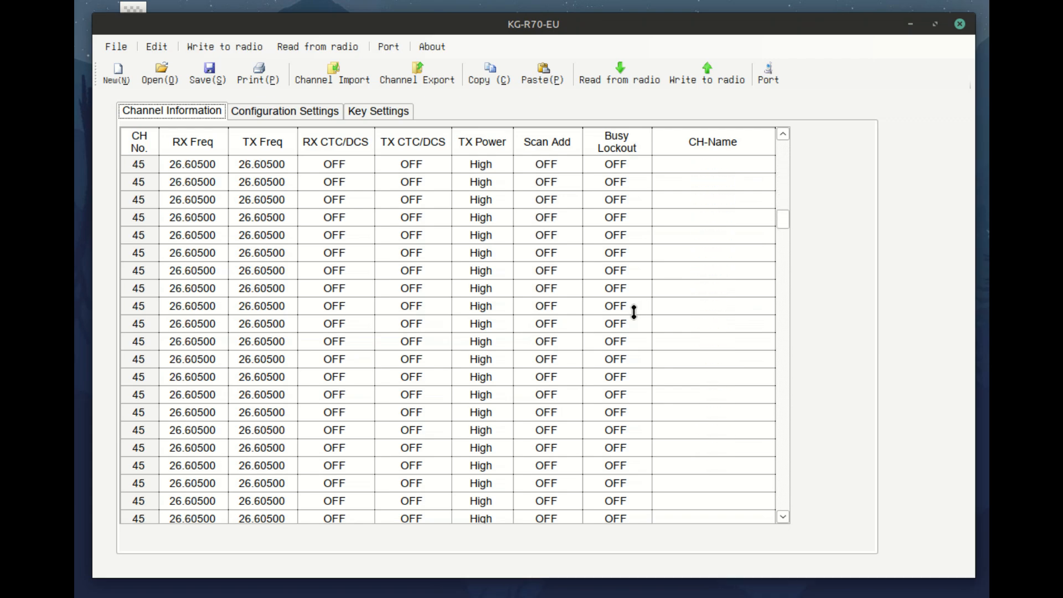
{"action": "scroll", "coordinate": [423, 367], "scroll_direction": "down", "scroll_amount": 10}
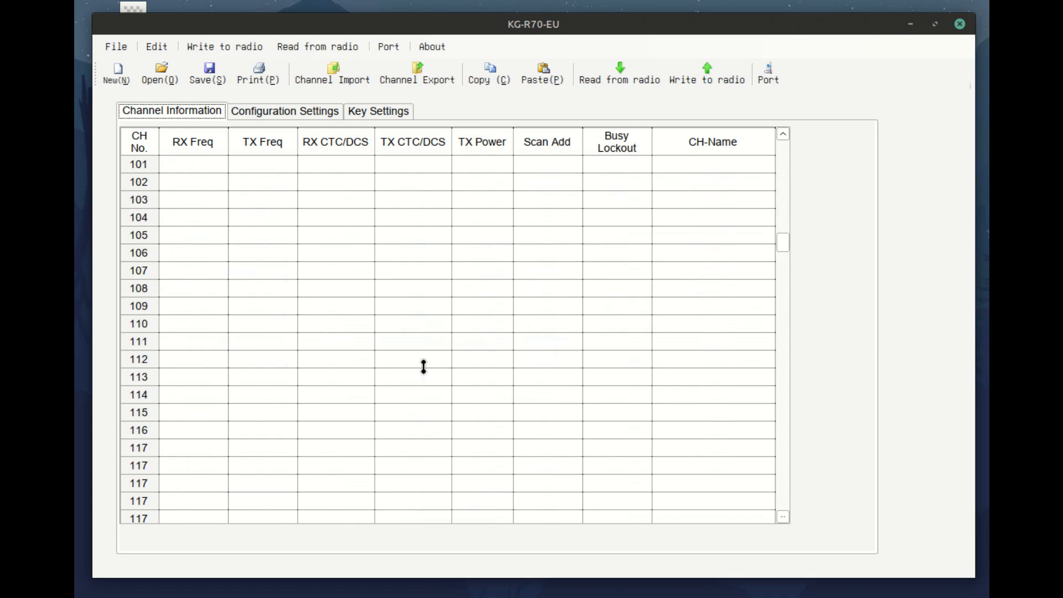
{"action": "scroll", "coordinate": [423, 366], "scroll_direction": "down", "scroll_amount": 10}
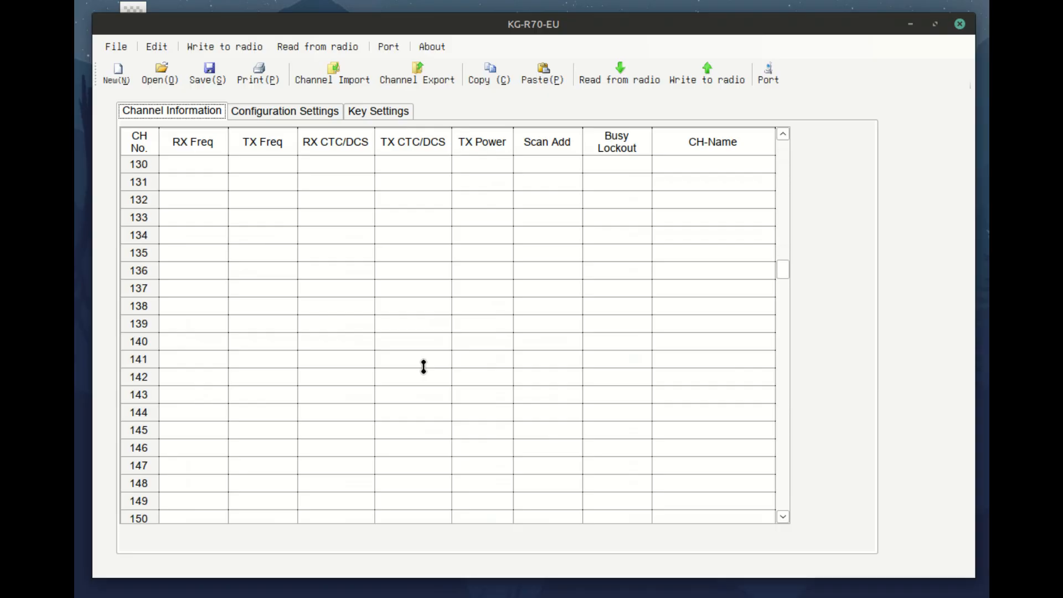
{"action": "scroll", "coordinate": [423, 366], "scroll_direction": "down", "scroll_amount": 5}
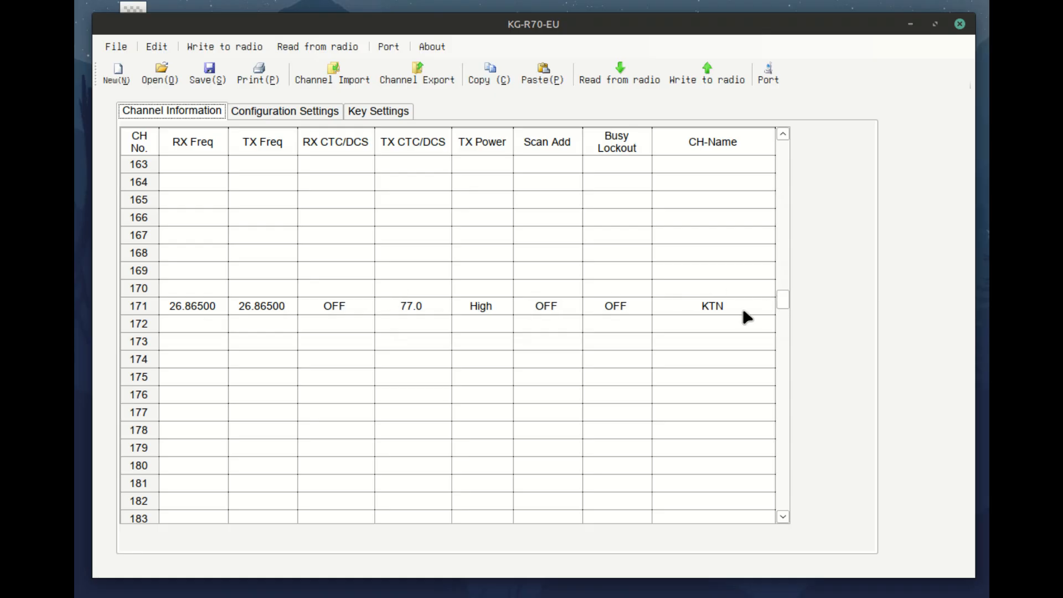
{"action": "scroll", "coordinate": [743, 311], "scroll_direction": "down", "scroll_amount": 6}
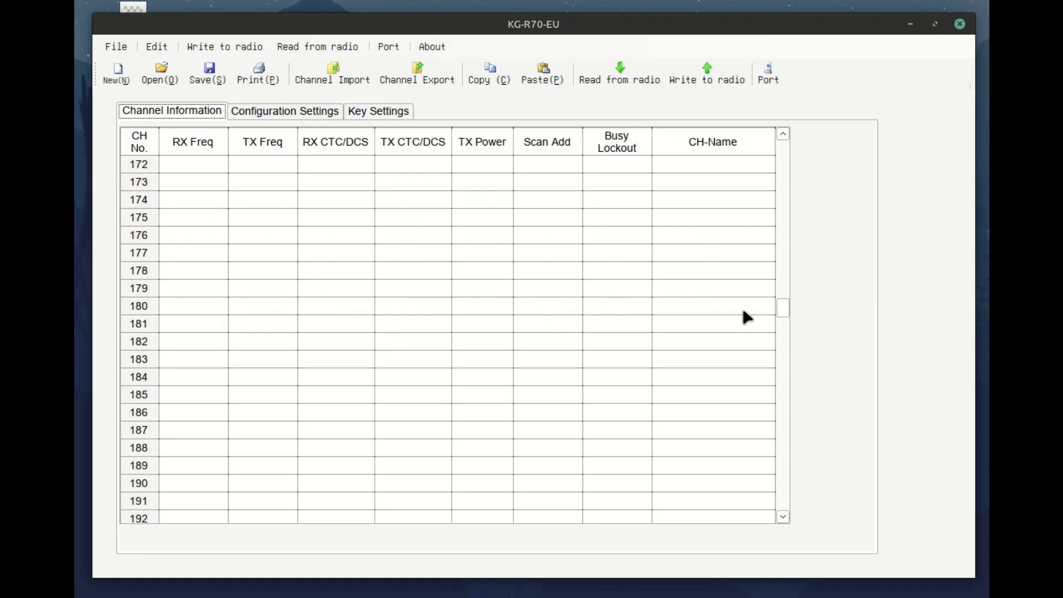
{"action": "scroll", "coordinate": [742, 311], "scroll_direction": "down", "scroll_amount": 8}
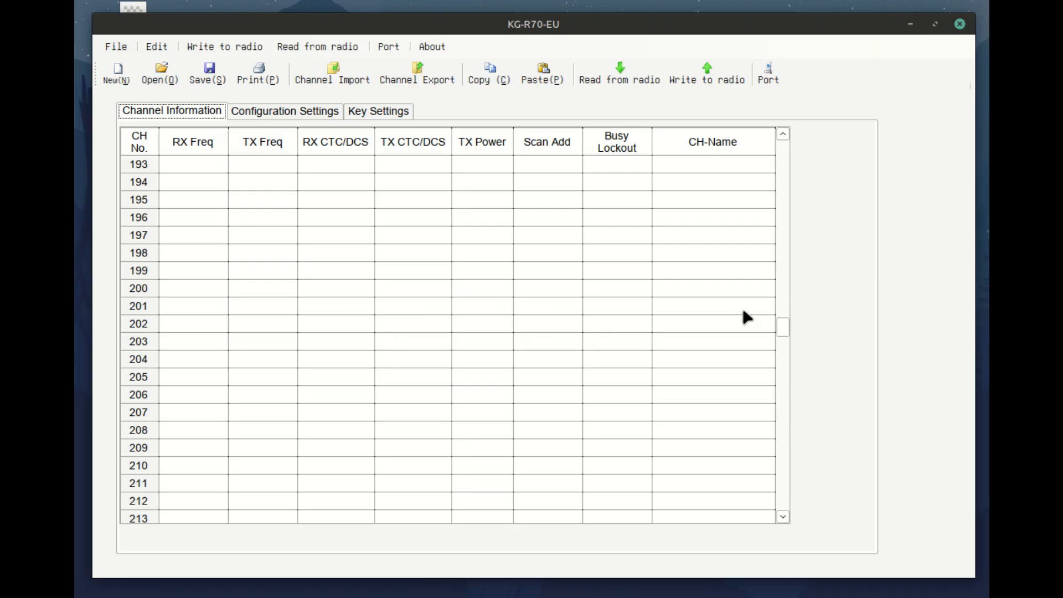
{"action": "scroll", "coordinate": [743, 311], "scroll_direction": "down", "scroll_amount": 4}
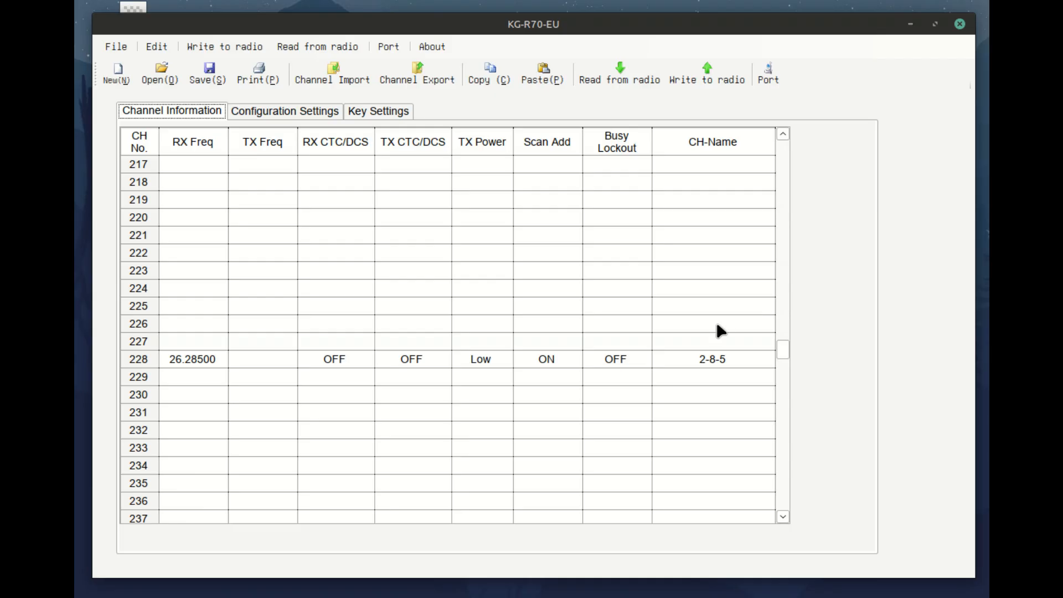
{"action": "scroll", "coordinate": [717, 325], "scroll_direction": "down", "scroll_amount": 1}
{"action": "scroll", "coordinate": [717, 325], "scroll_direction": "down", "scroll_amount": 2}
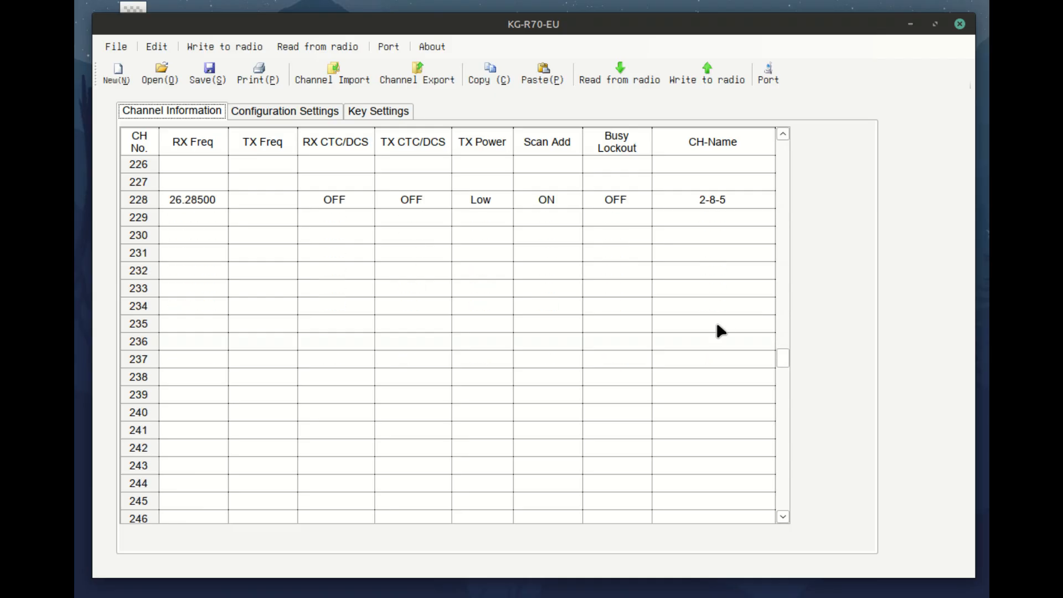
{"action": "scroll", "coordinate": [413, 351], "scroll_direction": "down", "scroll_amount": 5}
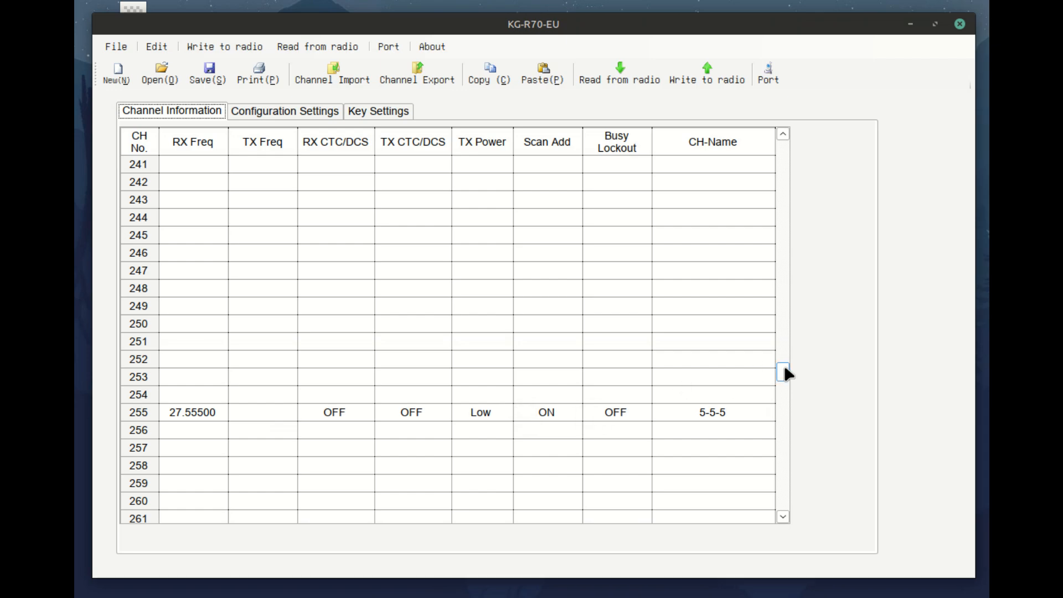
Program channel 200 with a receive frequency of 27.555 and a transmit frequency of 27.665
{"action": "left_click_drag", "start_coordinate": [784, 368], "coordinate": [783, 336]}
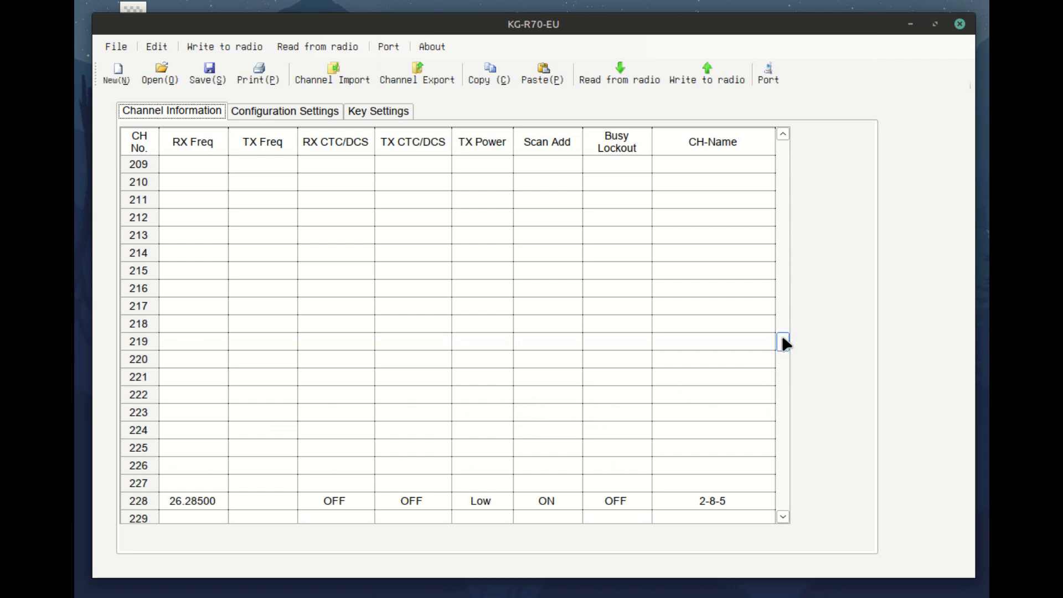
{"action": "scroll", "coordinate": [543, 418], "scroll_direction": "down", "scroll_amount": 2}
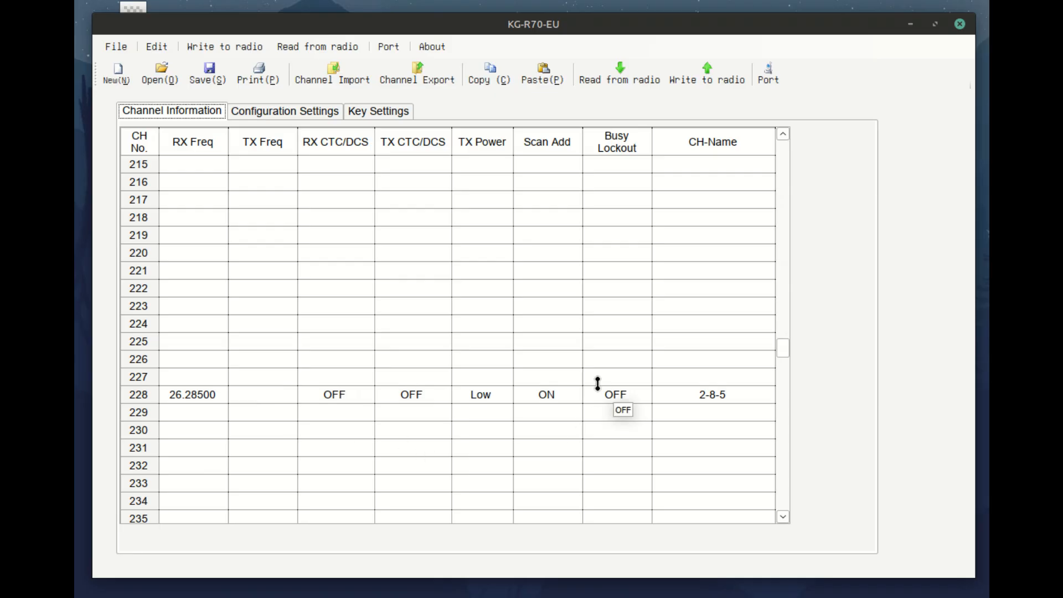
{"action": "scroll", "coordinate": [598, 383], "scroll_direction": "up", "scroll_amount": 4}
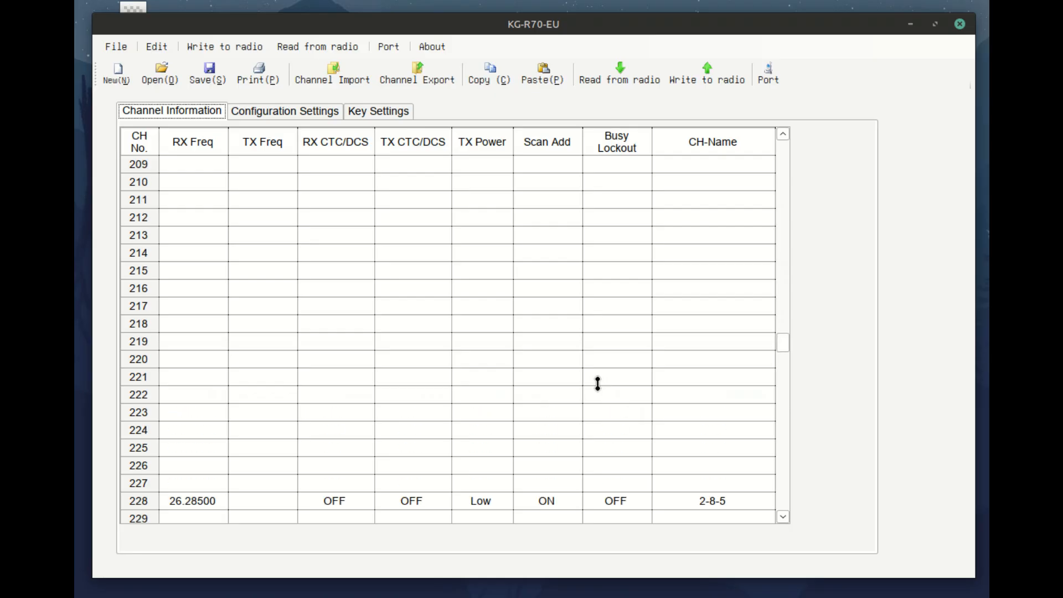
{"action": "scroll", "coordinate": [598, 383], "scroll_direction": "up", "scroll_amount": 4}
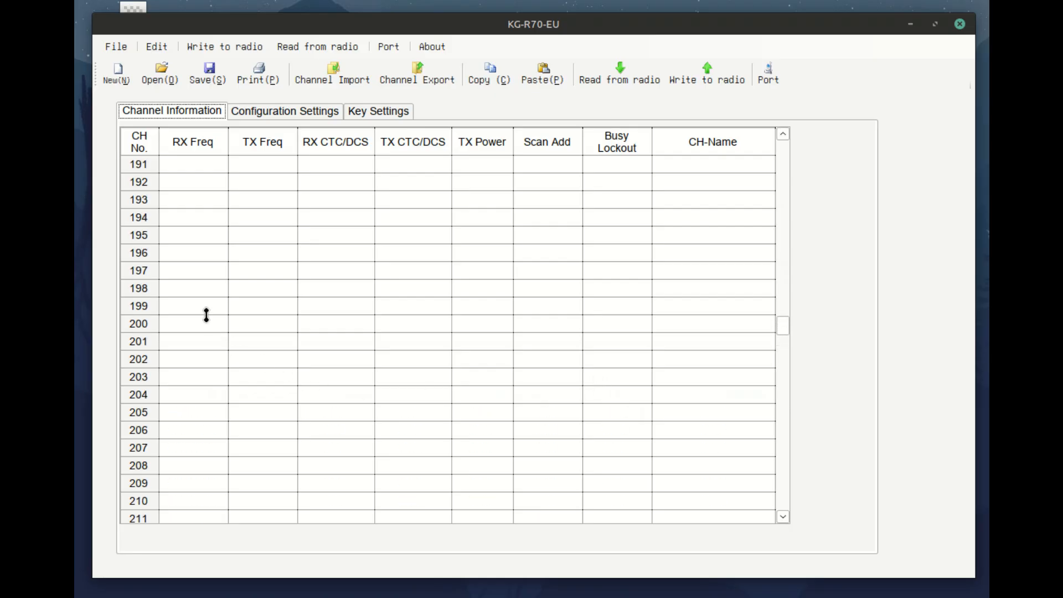
{"action": "left_click", "coordinate": [206, 325]}
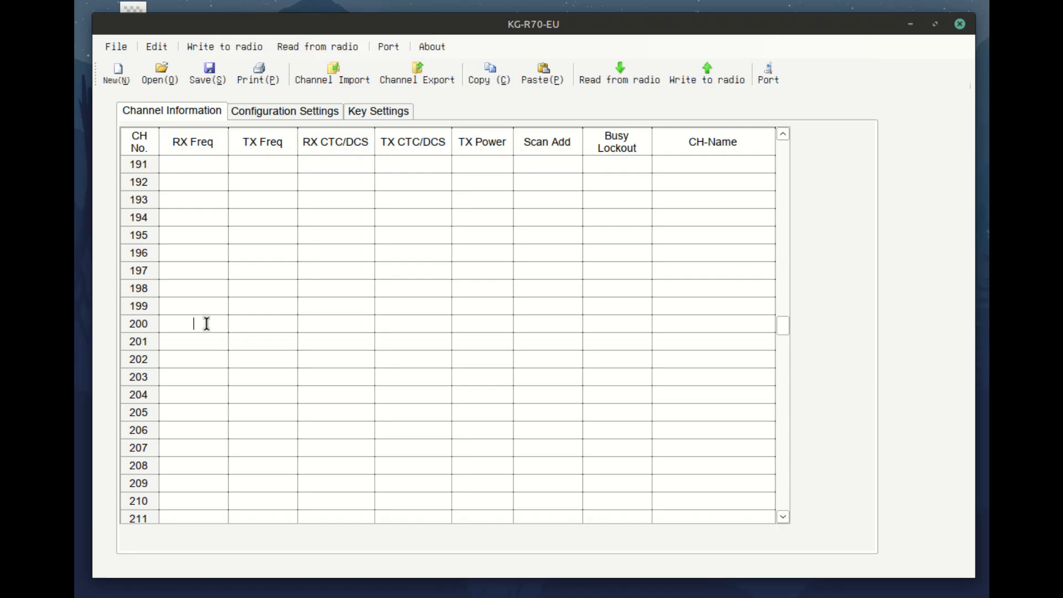
{"action": "type", "text": "27.555"}
{"action": "left_click", "coordinate": [269, 324]}
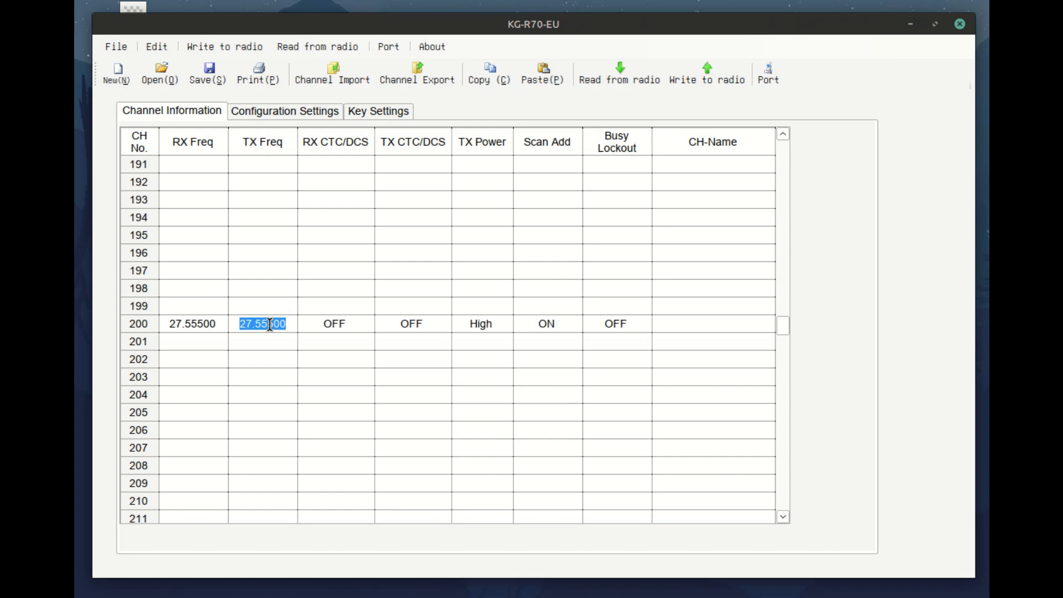
{"action": "type", "text": "27.665"}
{"action": "left_click", "coordinate": [349, 324]}
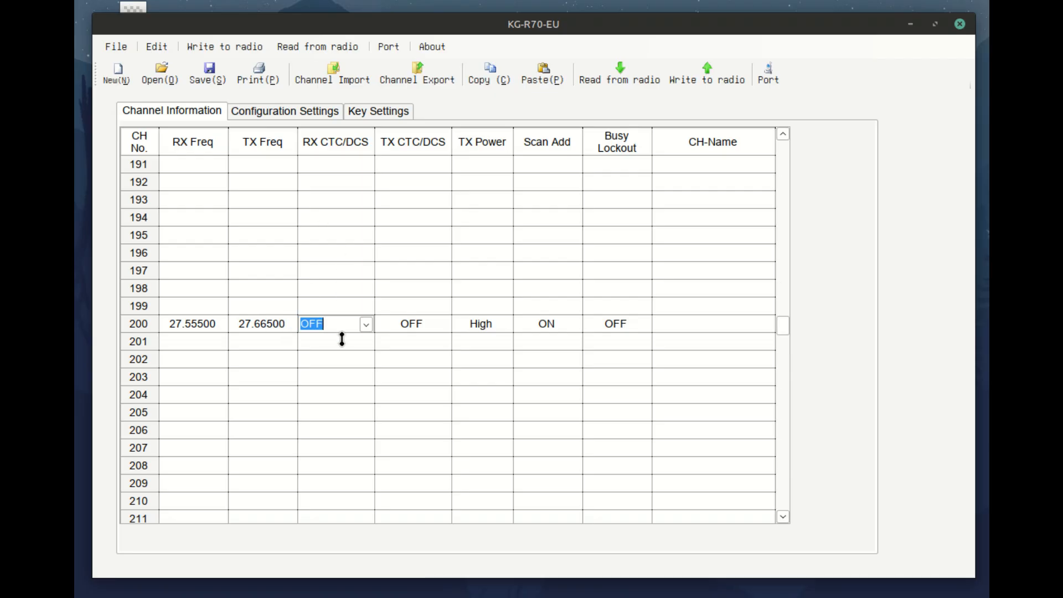
Name channel 200 "repeater"
{"action": "left_click", "coordinate": [719, 321]}
{"action": "type", "text": "re"}
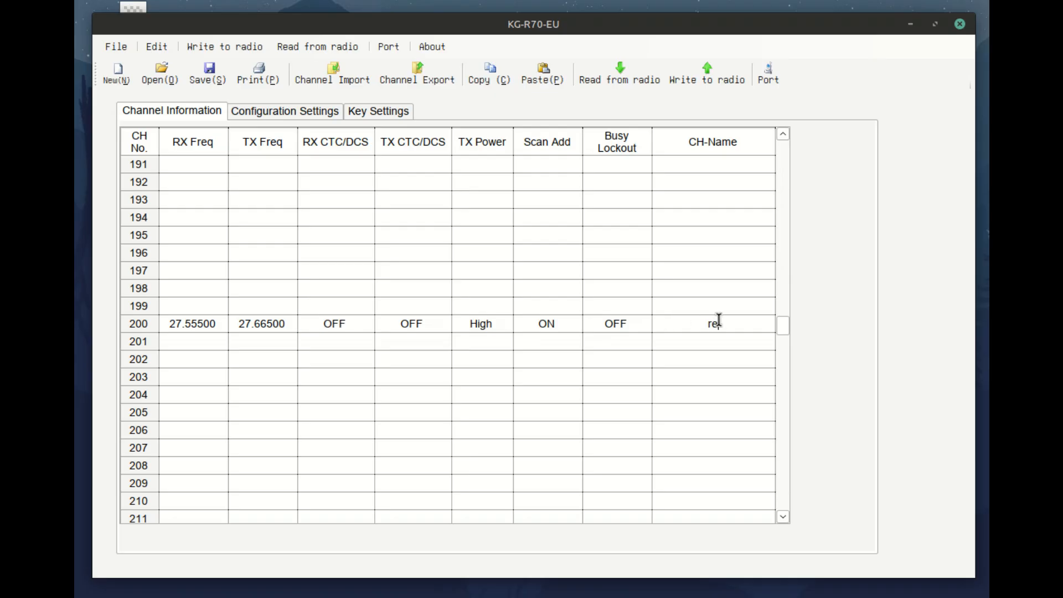
{"action": "type", "text": "peater"}
{"action": "left_click", "coordinate": [716, 342]}
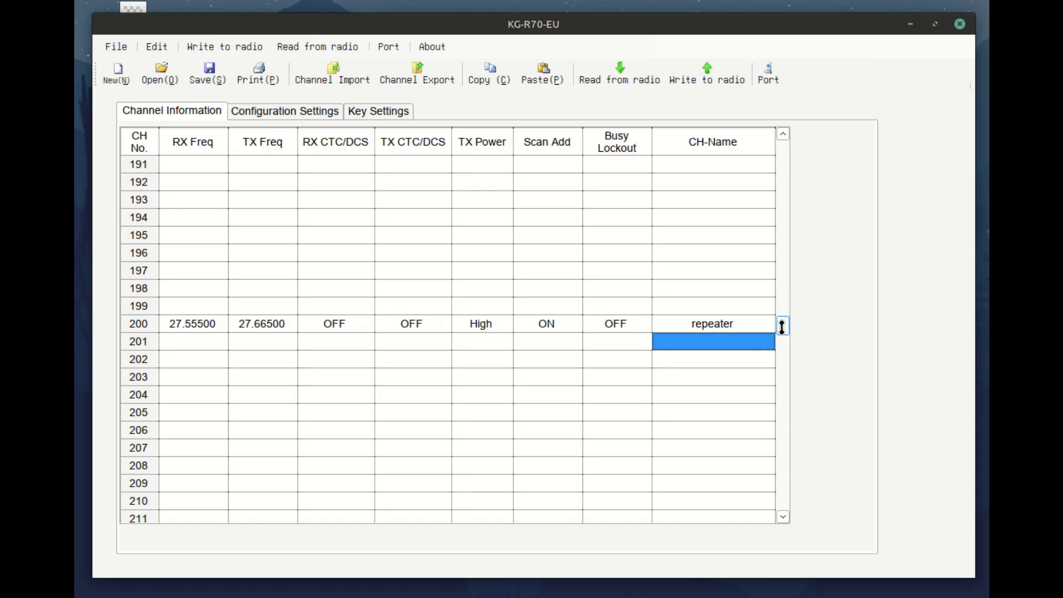
Set the Scan Add option of channel 1 to ON
{"action": "left_click_drag", "start_coordinate": [782, 326], "coordinate": [663, 174]}
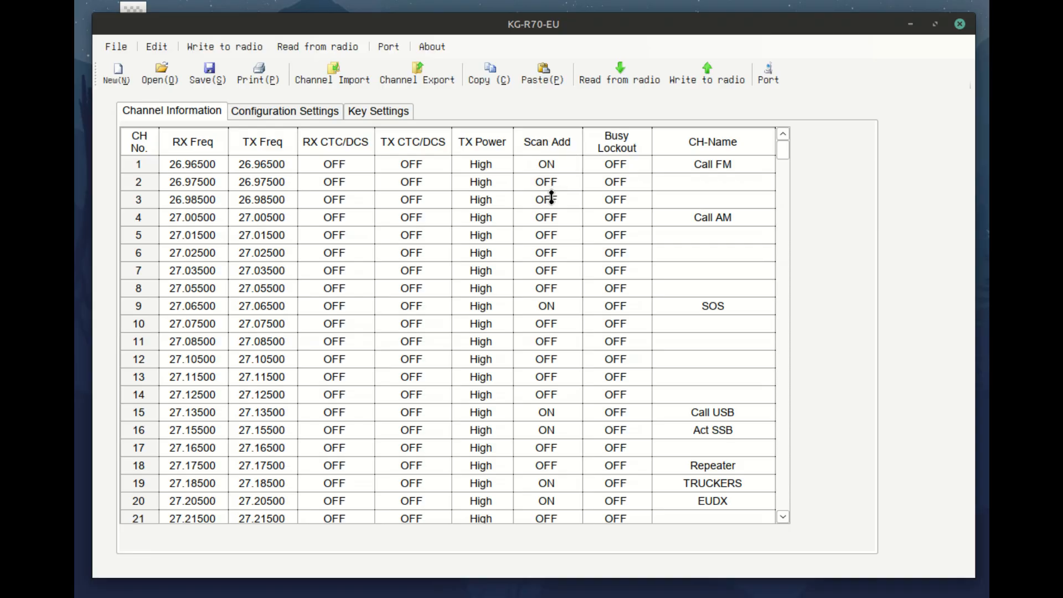
{"action": "double_click", "coordinate": [566, 166]}
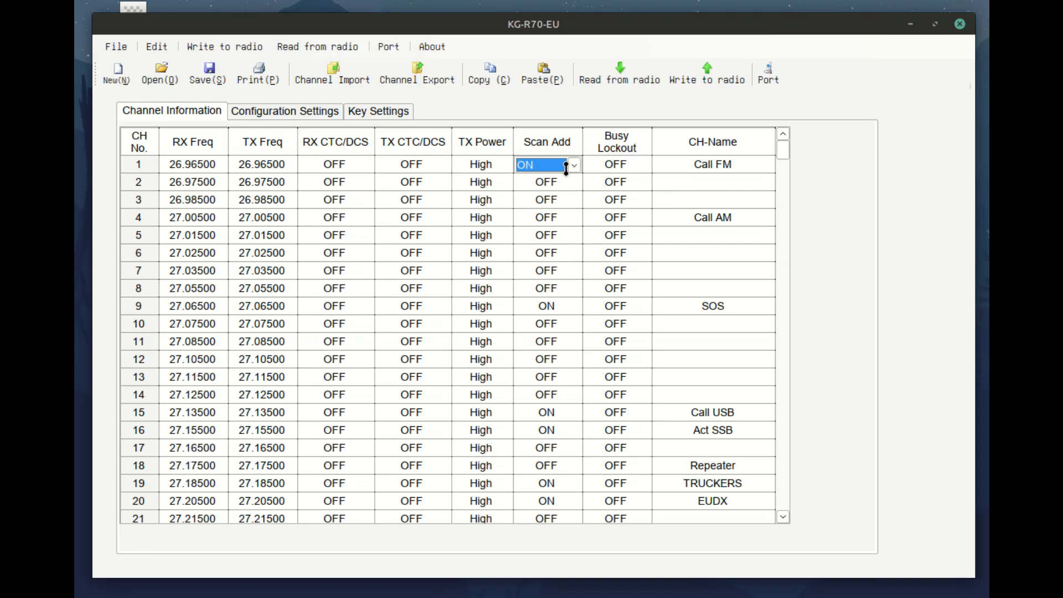
{"action": "left_click", "coordinate": [565, 166]}
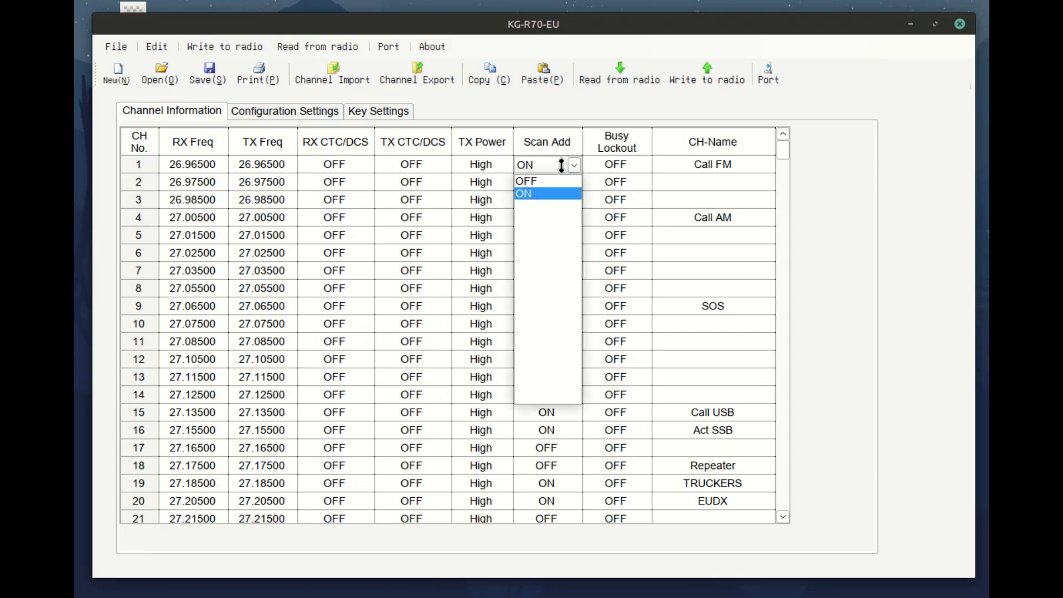
{"action": "left_click", "coordinate": [526, 193]}
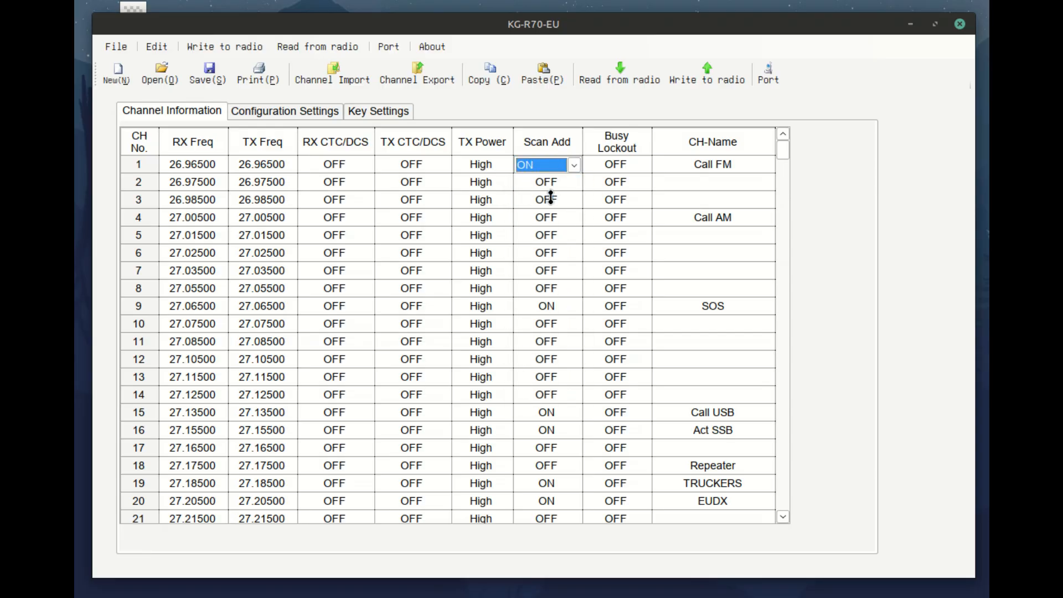
Write the edited channel data to the radio
{"action": "scroll", "coordinate": [783, 156], "scroll_direction": "down", "scroll_amount": 1}
{"action": "left_click_drag", "start_coordinate": [783, 156], "coordinate": [784, 176]}
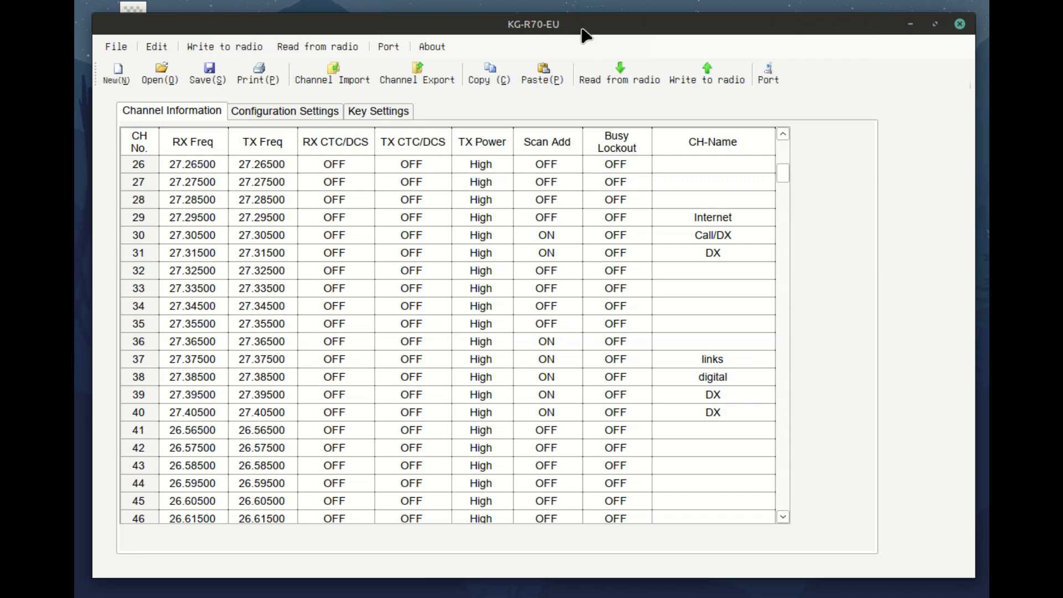
{"action": "left_click", "coordinate": [714, 74]}
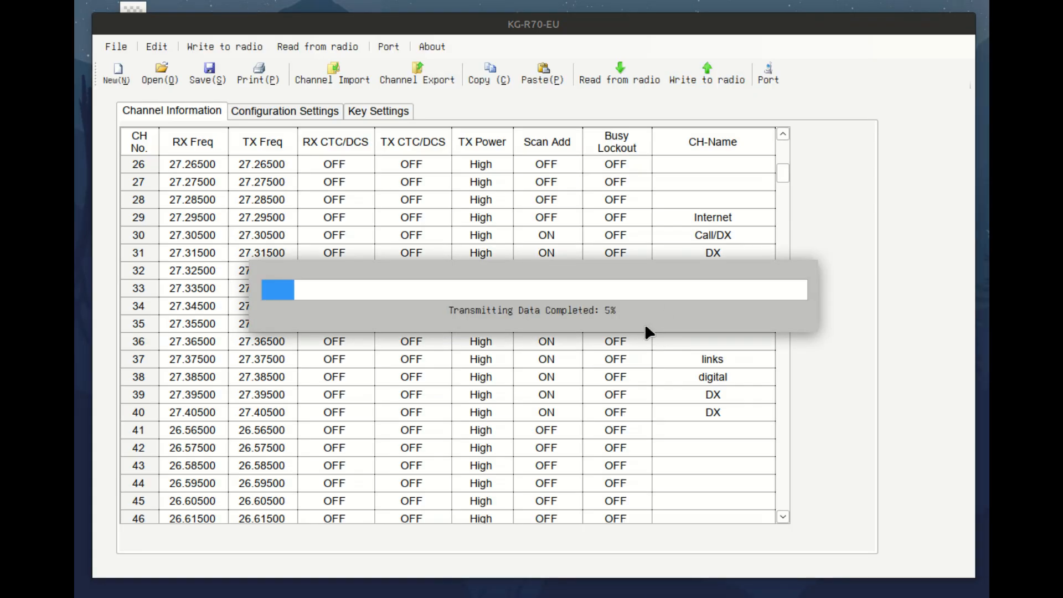